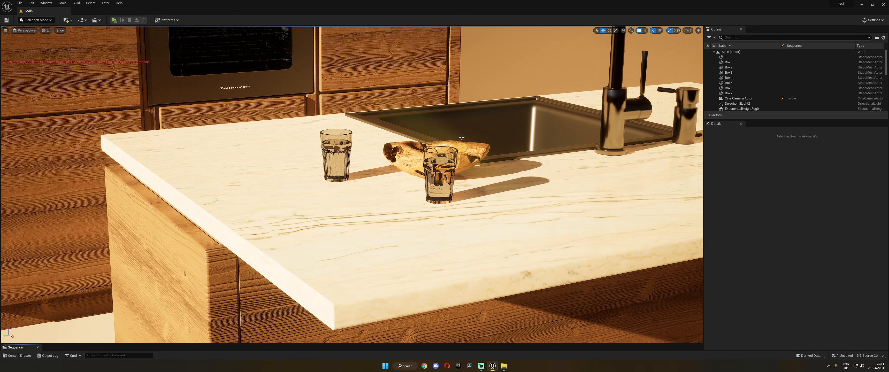
# Step: Examine the kitchen island's marble countertop, sink and glasses from close up and from farther back
pyautogui.moveTo(461, 138); pyautogui.dragTo(487, 148, button='right')
pyautogui.press('s')
pyautogui.press('d')
pyautogui.scroll(-1, 461, 138)
pyautogui.press('s')
pyautogui.press('w')
pyautogui.press('s')
pyautogui.press('a')
pyautogui.press('s')
pyautogui.press('d')
pyautogui.press('w')
pyautogui.press('d')
pyautogui.press('w')
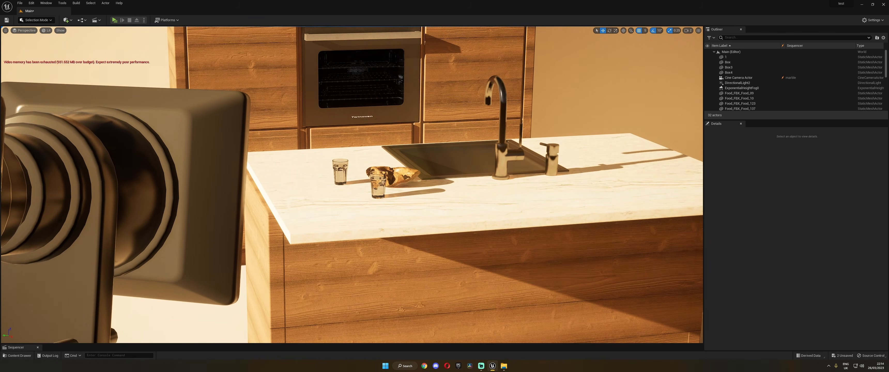
pyautogui.moveTo(293, 247); pyautogui.dragTo(313, 249, button='right')
pyautogui.press('w')
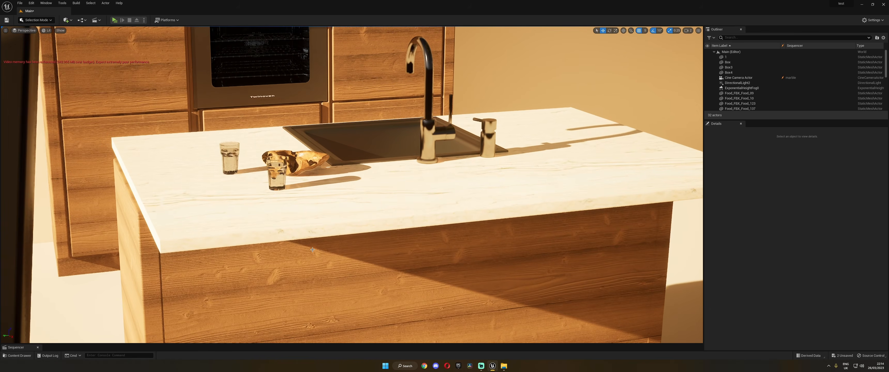
# Step: Open the Marble_1 folder inside the MARBLE content folder and inspect its albedo texture
pyautogui.click(17, 356)
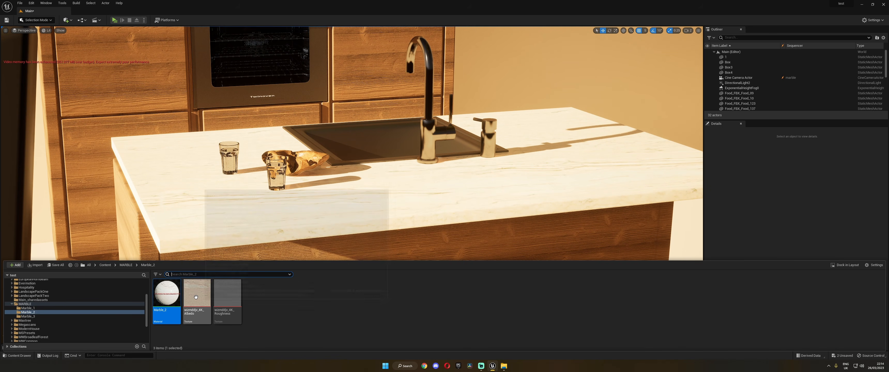
pyautogui.click(122, 266)
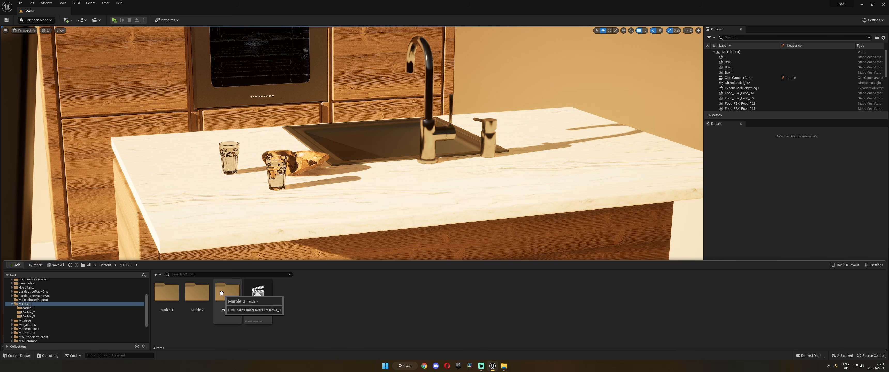
pyautogui.click(178, 295)
pyautogui.doubleClick(178, 295)
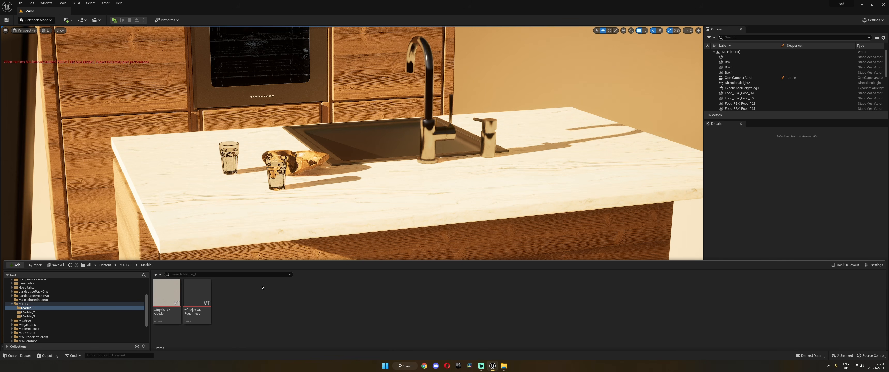
pyautogui.moveTo(159, 316)
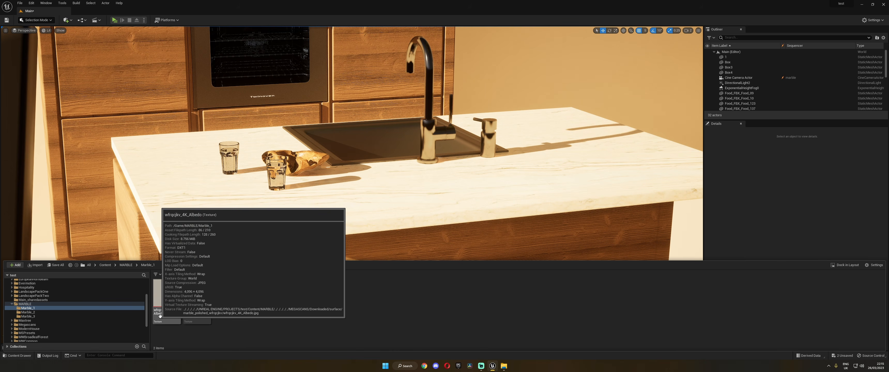
# Step: Create a new material named Marble_1 in the Marble_1 folder
pyautogui.rightClick(281, 303)
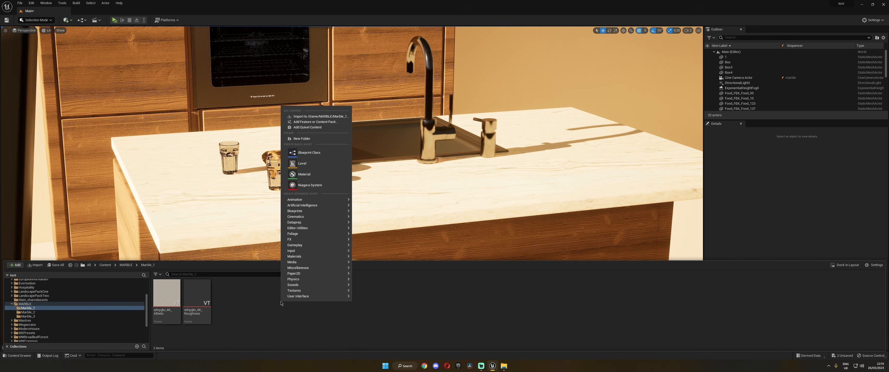
pyautogui.click(310, 166)
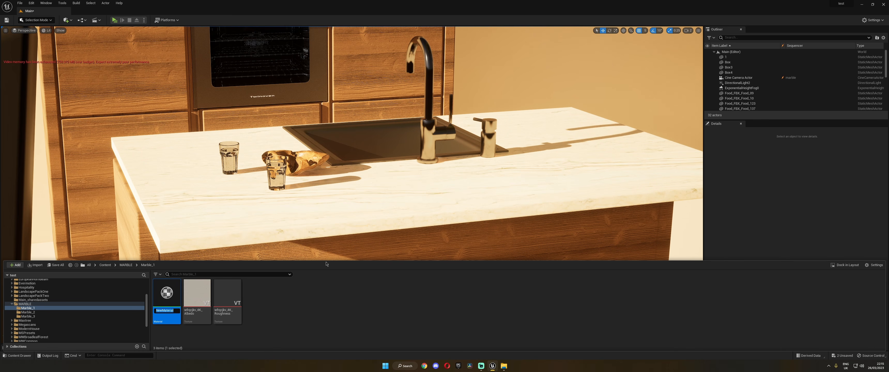
pyautogui.write('Marb')
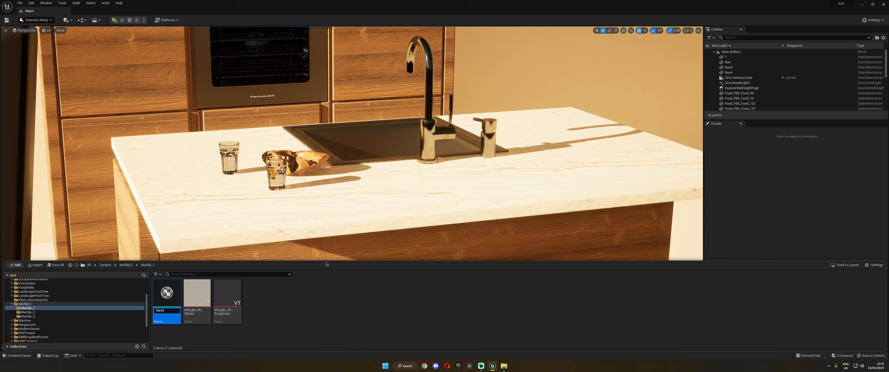
pyautogui.write('le_1')
pyautogui.press('Return')
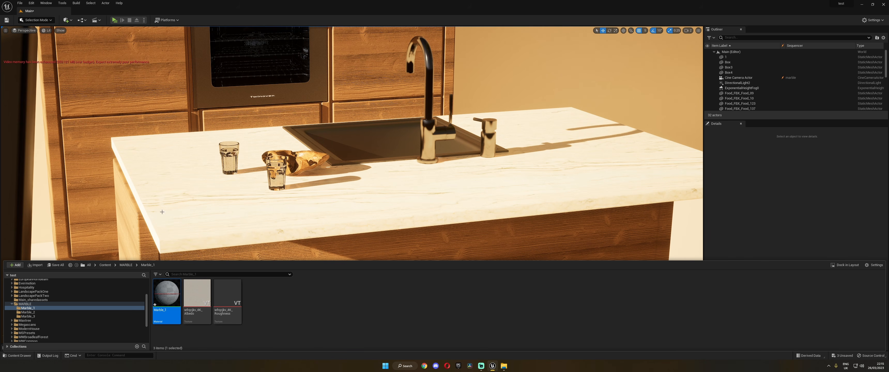
# Step: Open the Marble_1 material and add its albedo and roughness textures as Texture Sample nodes, arranged one below the other
pyautogui.doubleClick(167, 292)
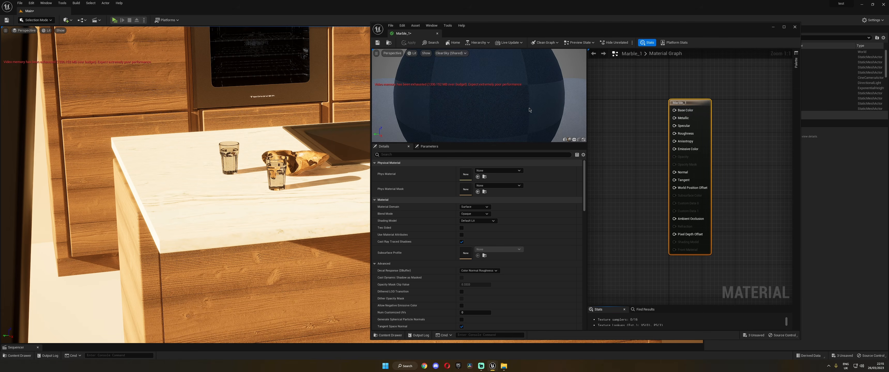
pyautogui.moveTo(628, 134); pyautogui.dragTo(659, 137, button='right')
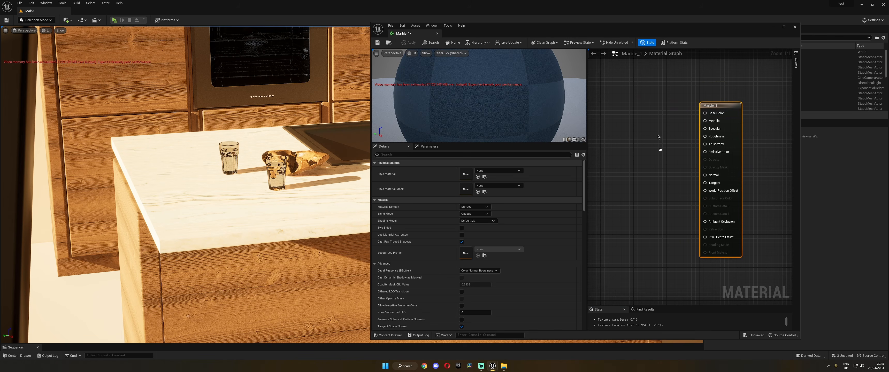
pyautogui.click(677, 84)
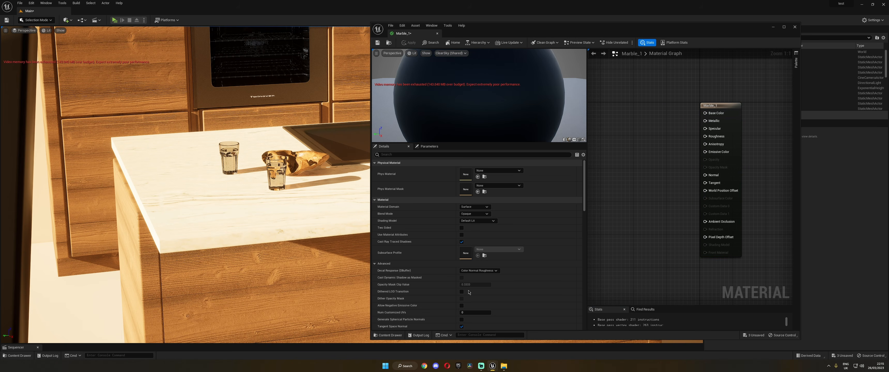
pyautogui.click(385, 337)
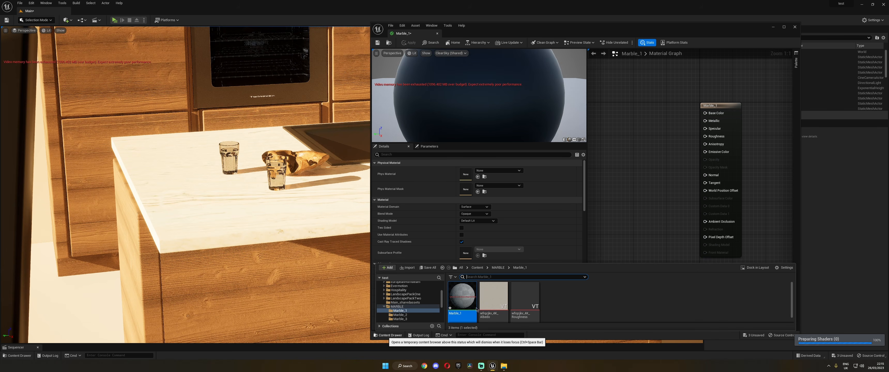
pyautogui.click(495, 290)
pyautogui.keyDown('ctrl'); pyautogui.moveTo(526, 293); pyautogui.dragTo(635, 61); pyautogui.keyUp('ctrl')
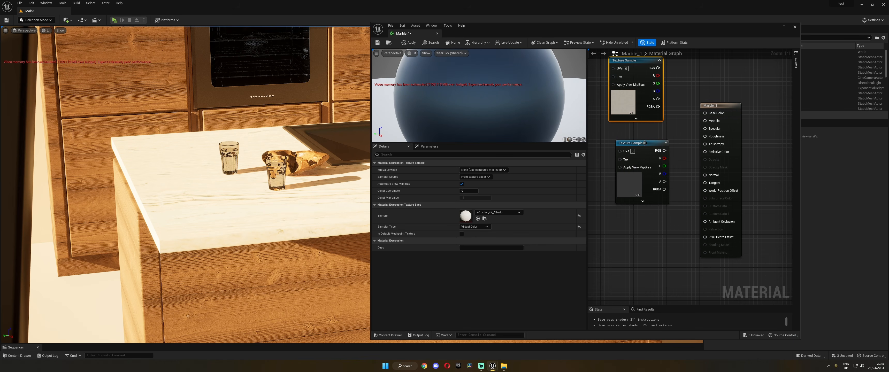
pyautogui.moveTo(645, 142); pyautogui.dragTo(614, 130)
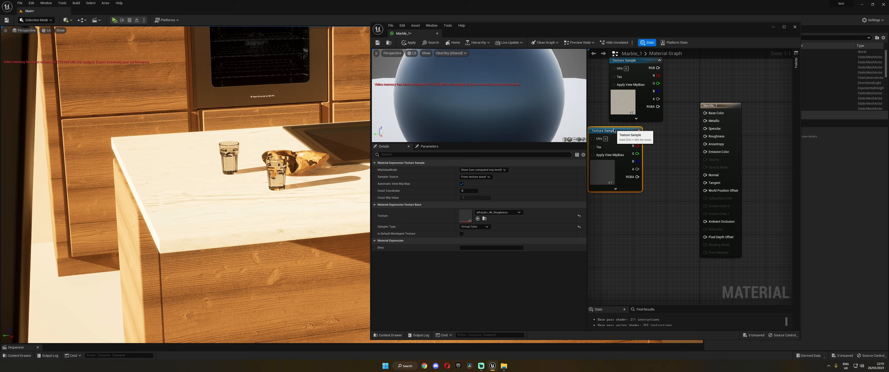
# Step: Maximize the material editor and connect the albedo sample's RGB to Base Color and the roughness sample's RGB to Roughness
pyautogui.click(784, 27)
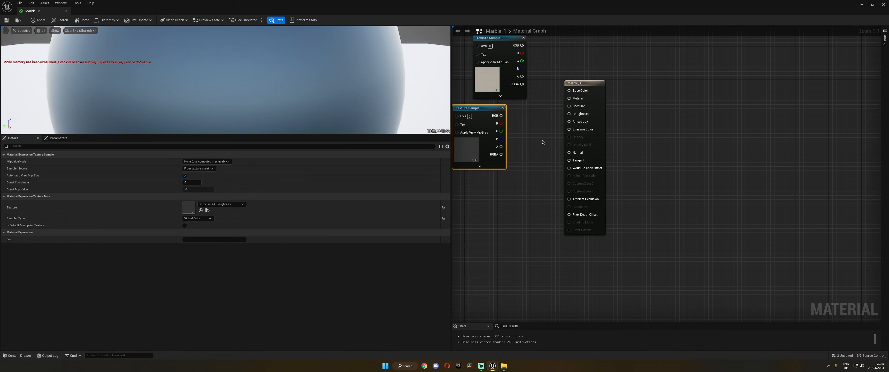
pyautogui.click(543, 142)
pyautogui.moveTo(532, 116); pyautogui.dragTo(587, 158, button='right')
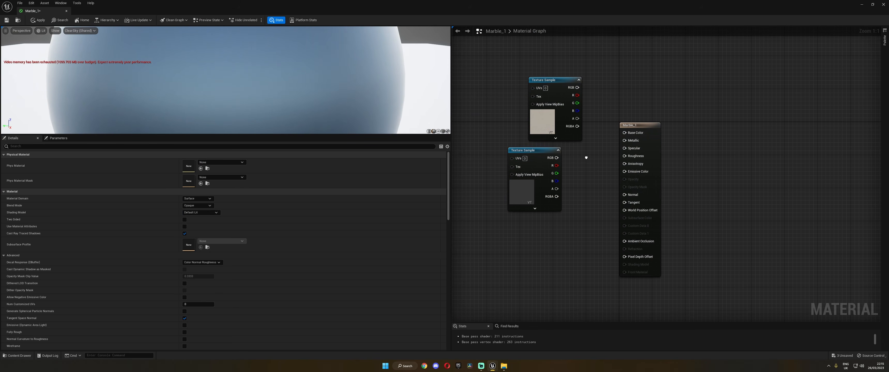
pyautogui.moveTo(577, 87); pyautogui.dragTo(624, 133)
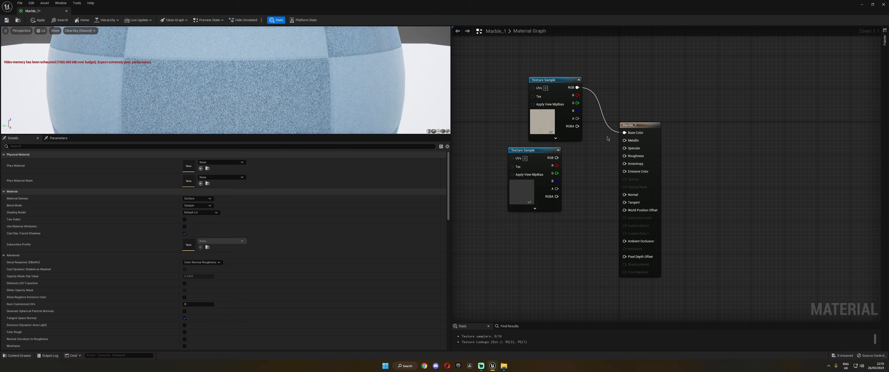
pyautogui.moveTo(557, 158); pyautogui.dragTo(635, 156)
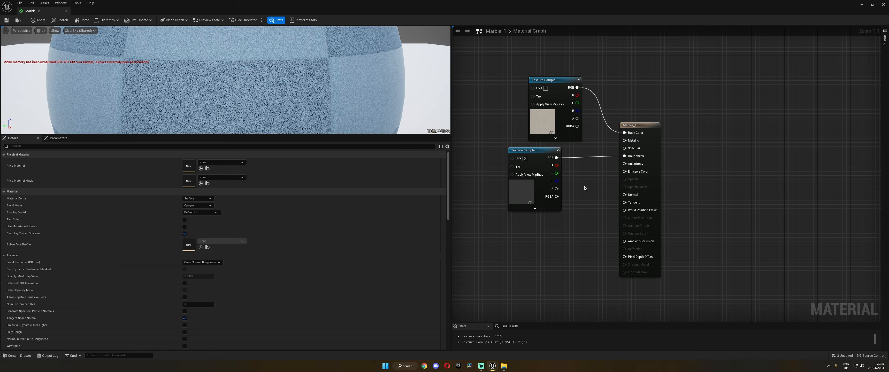
# Step: Add a Constant node below the roughness sample and connect it to the material's Opacity input
pyautogui.moveTo(568, 234); pyautogui.dragTo(573, 202, button='right')
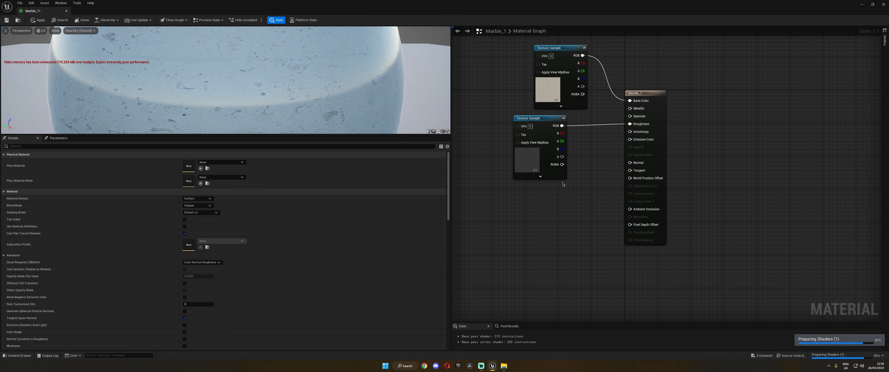
pyautogui.click(593, 157)
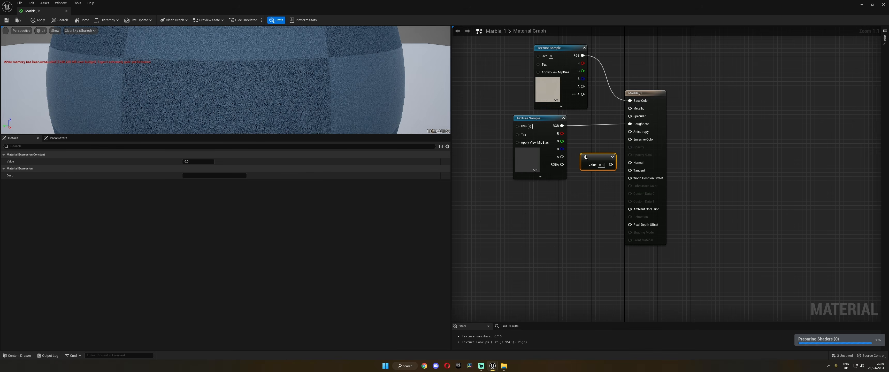
pyautogui.moveTo(593, 157); pyautogui.dragTo(630, 147)
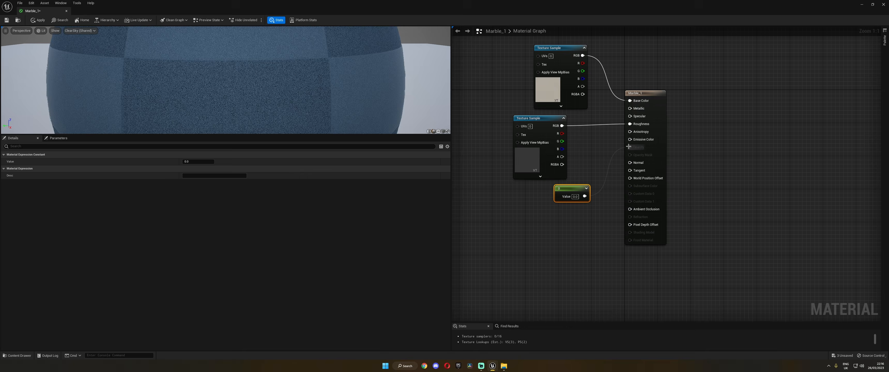
pyautogui.click(585, 168)
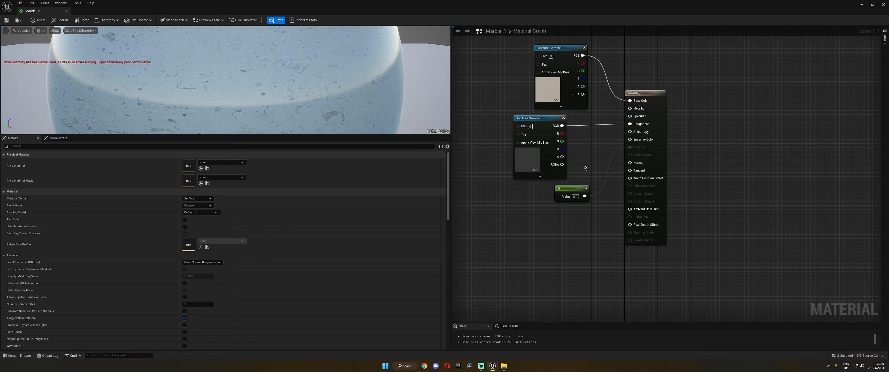
# Step: Connect a copy of the albedo Texture Sample to Subsurface Color and set the material's shading model to Subsurface
pyautogui.click(556, 95)
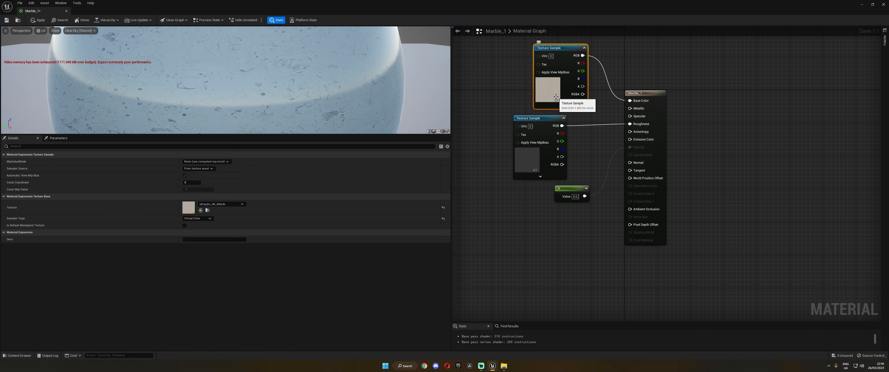
pyautogui.click(541, 231)
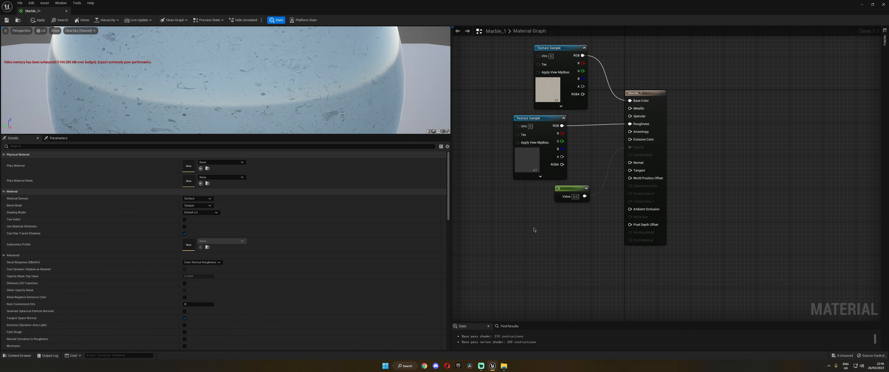
pyautogui.hotkey('ctrl', 'v')
pyautogui.moveTo(581, 231); pyautogui.dragTo(629, 186)
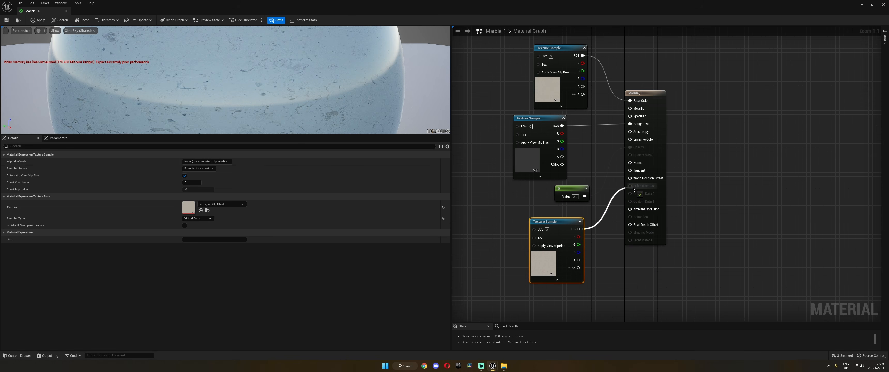
pyautogui.click(621, 178)
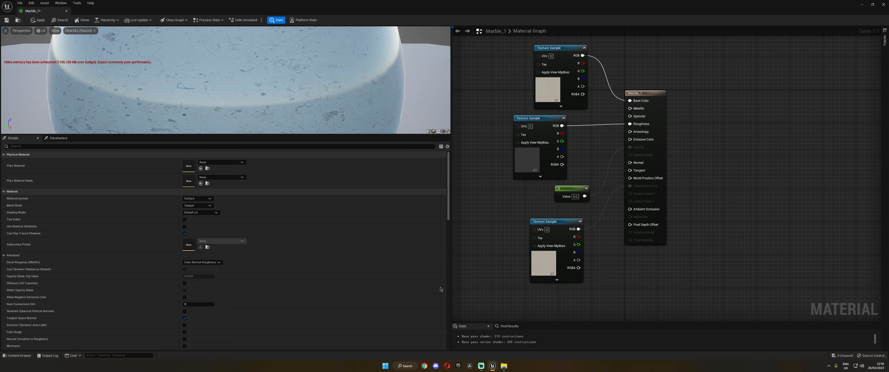
pyautogui.click(206, 213)
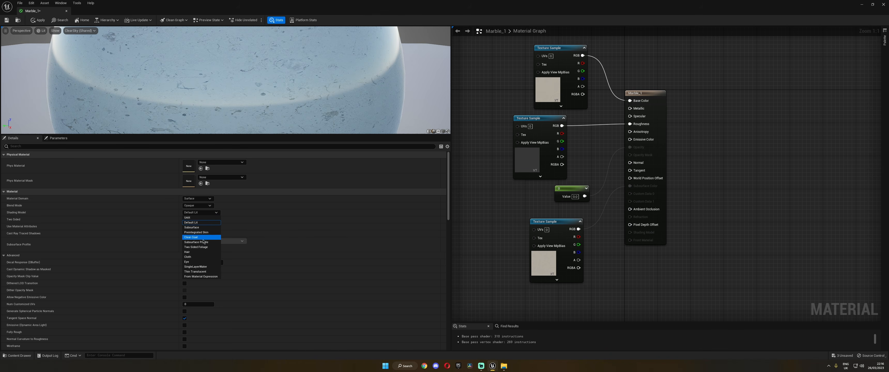
pyautogui.click(196, 228)
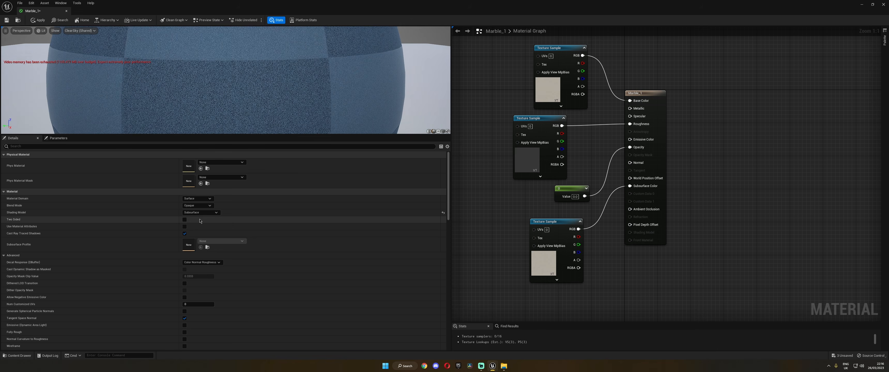
# Step: Set the Constant feeding Opacity to 0.985 and save the material
pyautogui.click(575, 196)
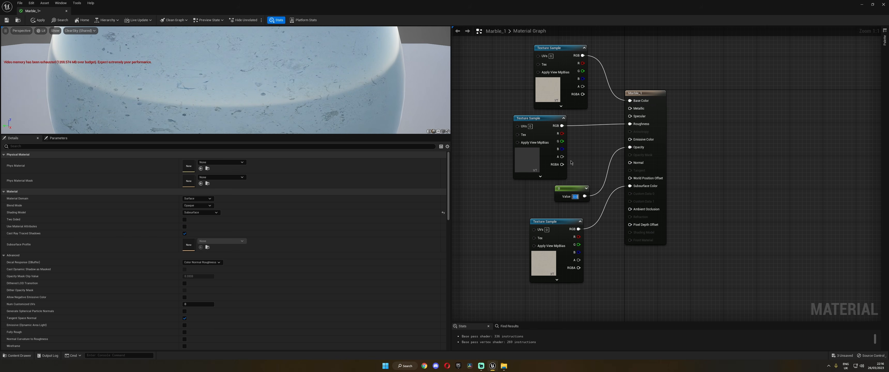
pyautogui.write('.985')
pyautogui.press('Return')
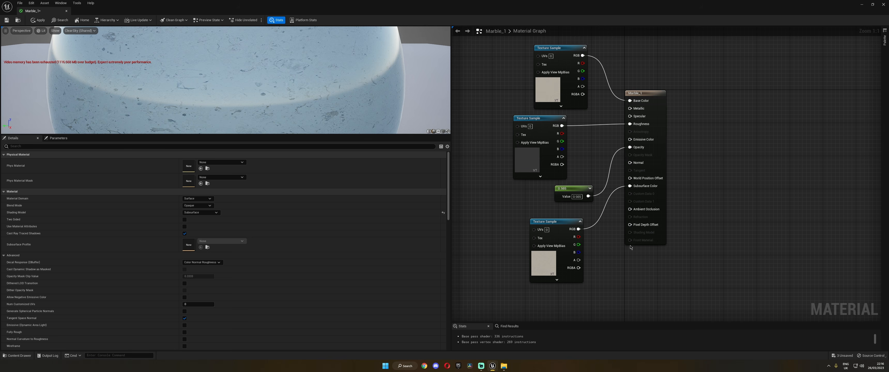
pyautogui.click(9, 21)
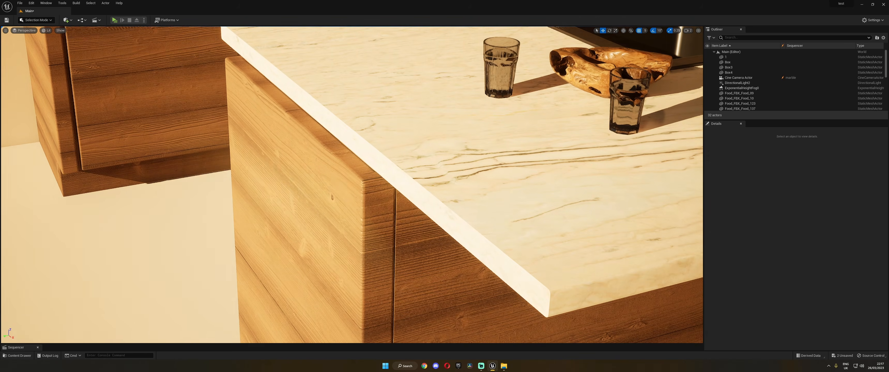
# Step: Apply the Marble_1 material to the kitchen island's countertop in the level
pyautogui.hotkey('ctrl', 'space')
pyautogui.click(166, 293)
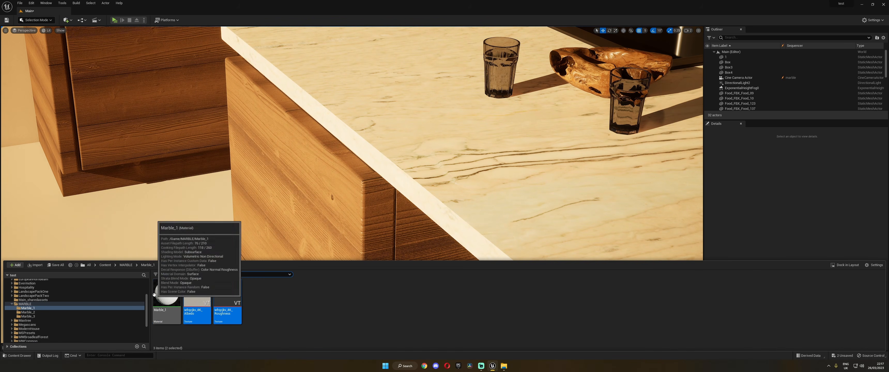
pyautogui.moveTo(167, 294); pyautogui.dragTo(375, 94)
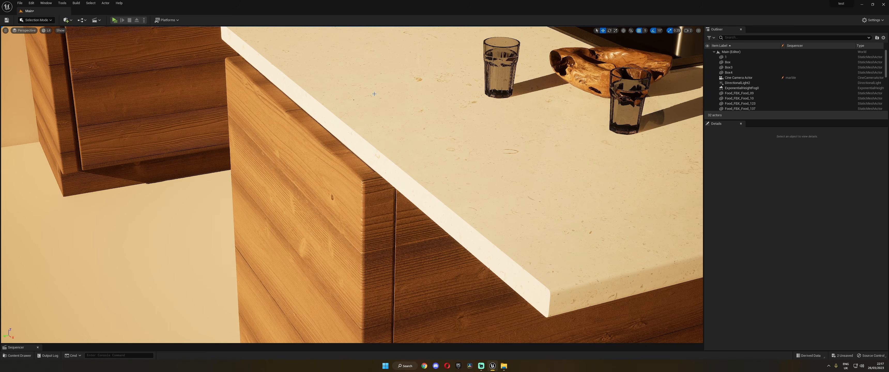
# Step: Switch the viewport to look through the Cine Camera Actor
pyautogui.click(46, 30)
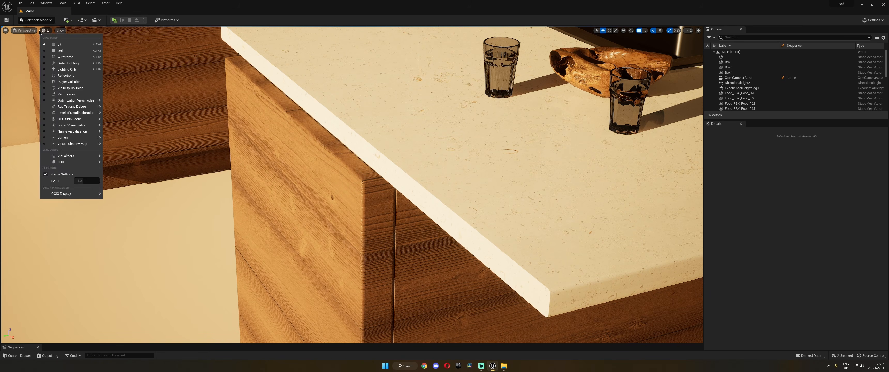
pyautogui.click(25, 30)
pyautogui.click(33, 87)
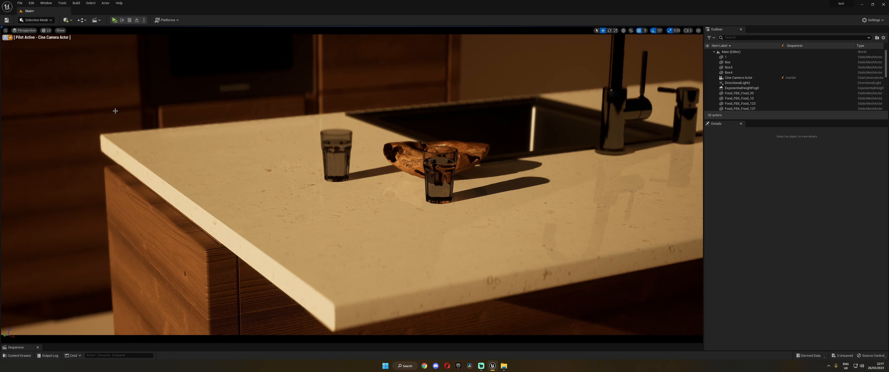
# Step: Set the camera viewport's view mode to Path Tracing
pyautogui.click(46, 31)
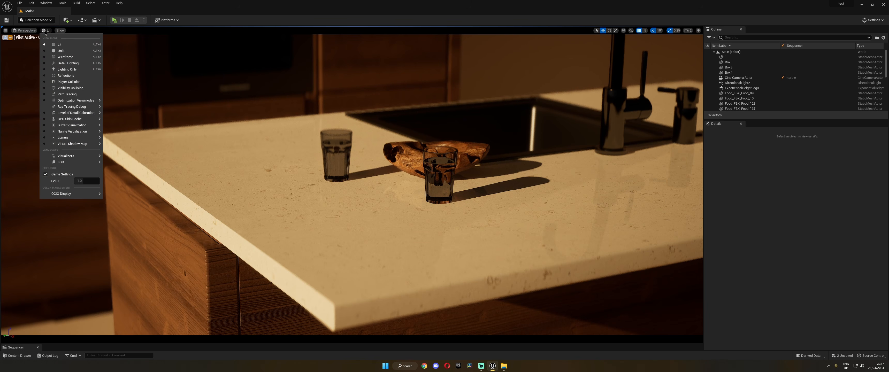
pyautogui.click(45, 32)
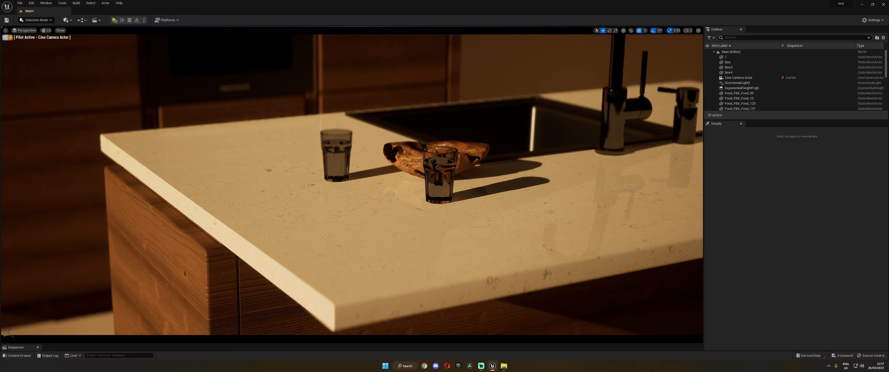
pyautogui.click(46, 31)
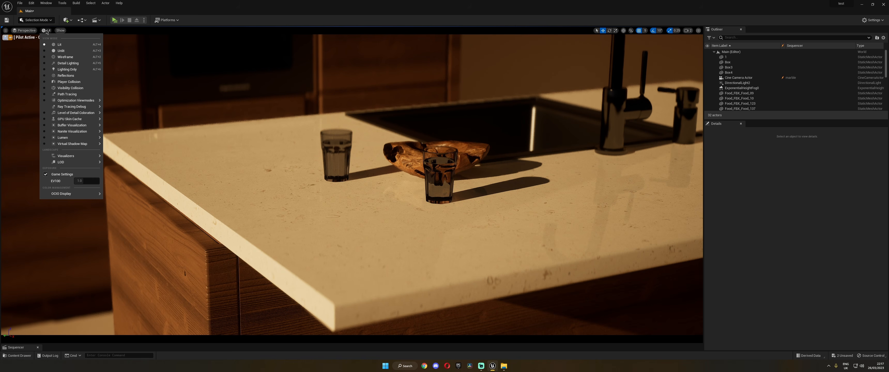
pyautogui.click(46, 31)
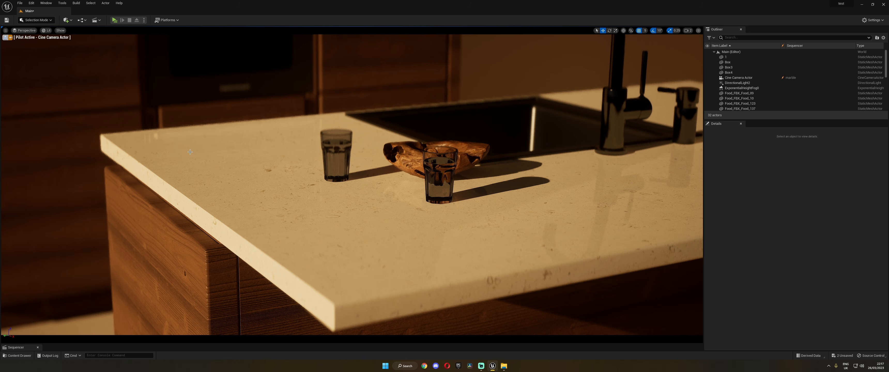
pyautogui.click(47, 30)
pyautogui.click(71, 97)
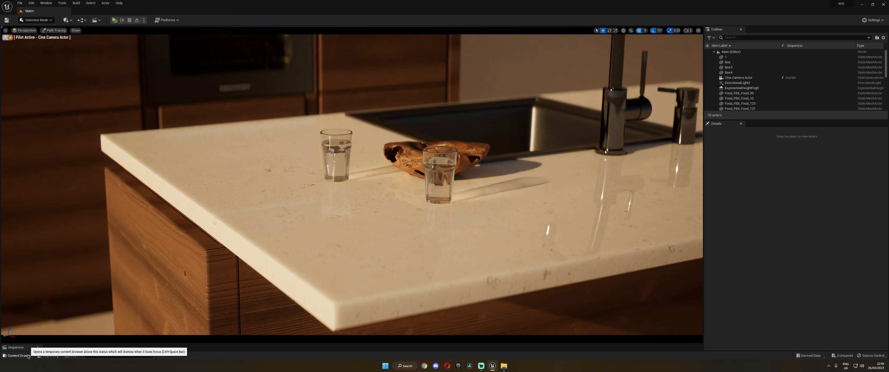
# Step: Open the Marble_1 material, set the Constant feeding Opacity to 0.5 and apply the change
pyautogui.click(17, 355)
pyautogui.doubleClick(171, 281)
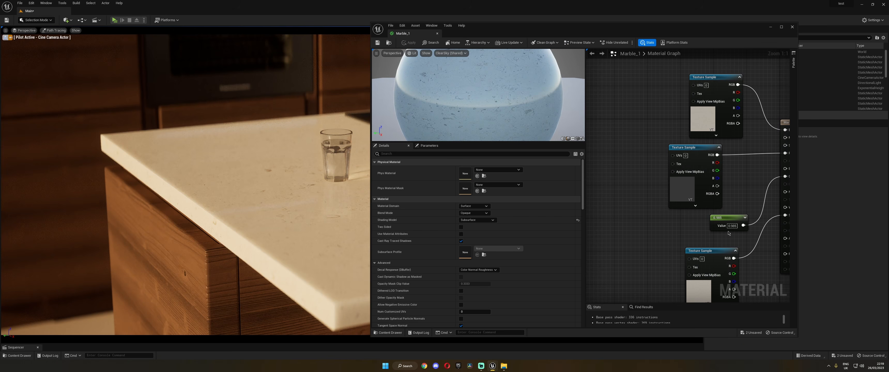
pyautogui.click(731, 226)
pyautogui.write('0.5')
pyautogui.press('Return')
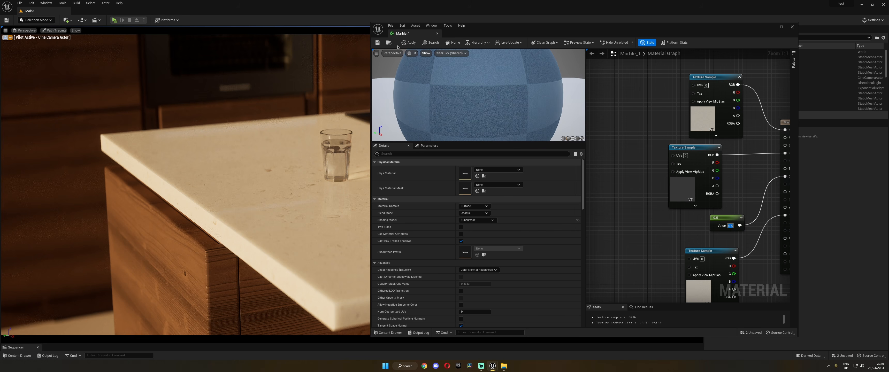
pyautogui.click(404, 43)
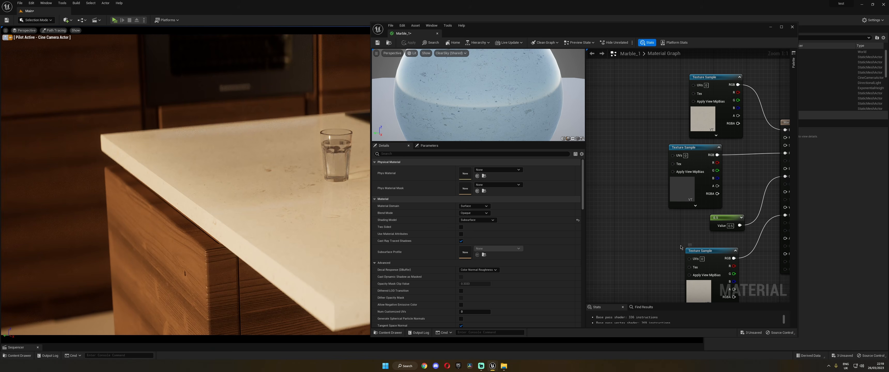
pyautogui.moveTo(665, 256); pyautogui.dragTo(630, 202, button='right')
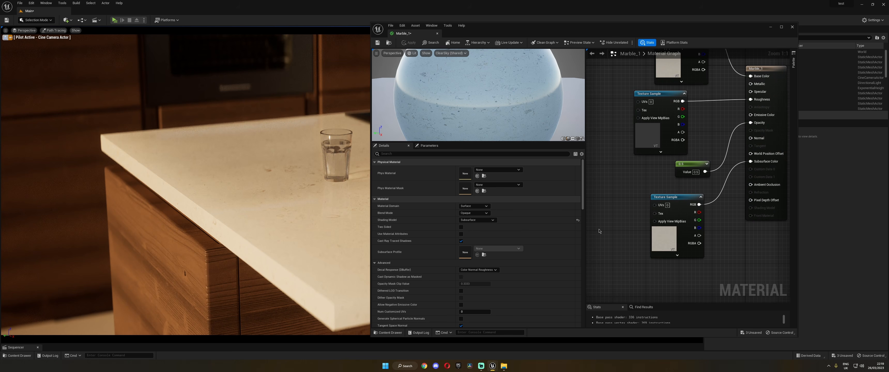
pyautogui.click(601, 207)
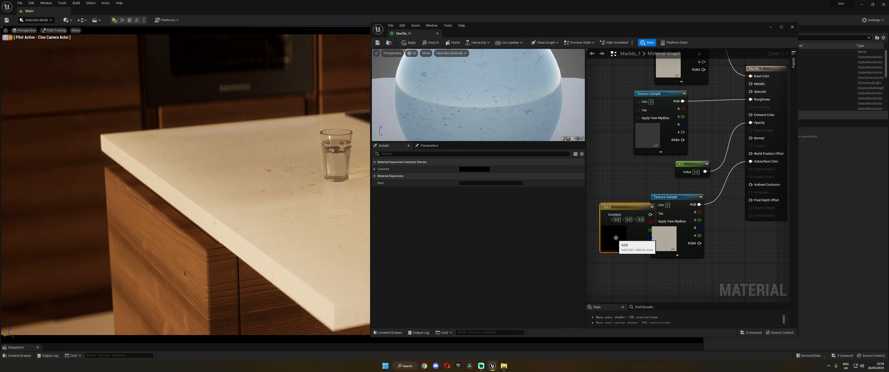
pyautogui.moveTo(616, 238); pyautogui.dragTo(607, 261)
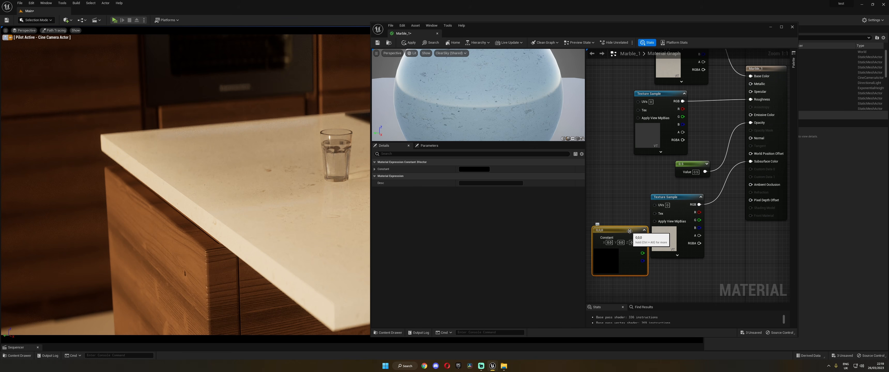
pyautogui.press('Delete')
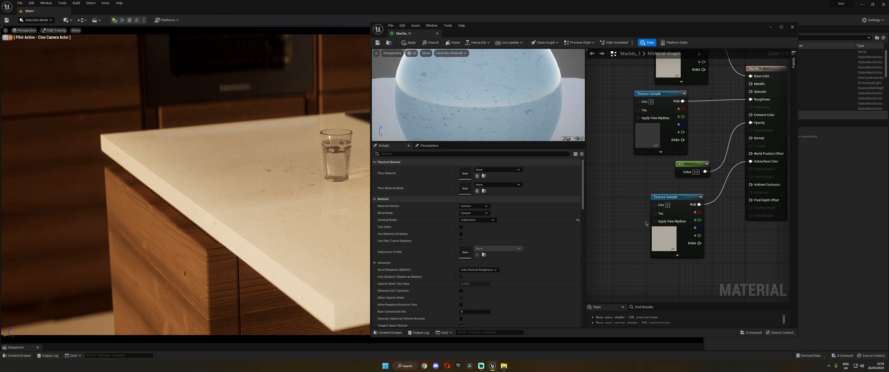
# Step: Move the Texture Sample feeding Subsurface Color slightly closer to the Constant node above it
pyautogui.moveTo(647, 223); pyautogui.dragTo(643, 243, button='right')
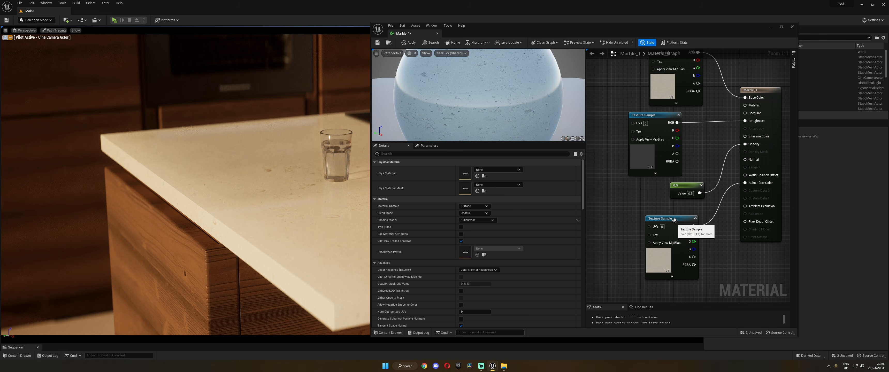
pyautogui.moveTo(686, 230); pyautogui.dragTo(691, 222)
pyautogui.click(703, 167)
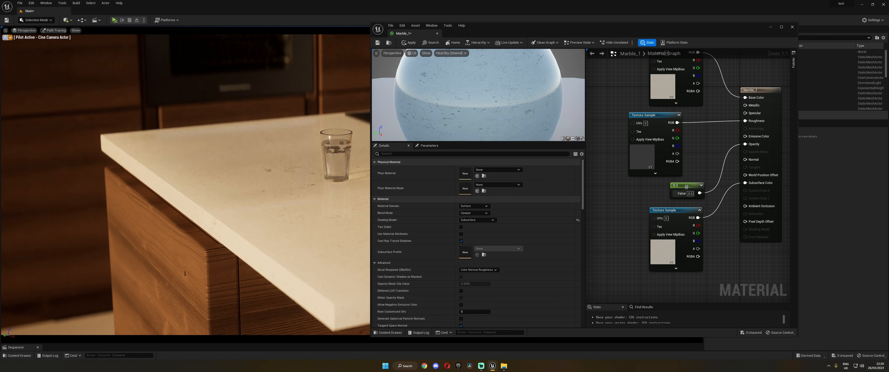